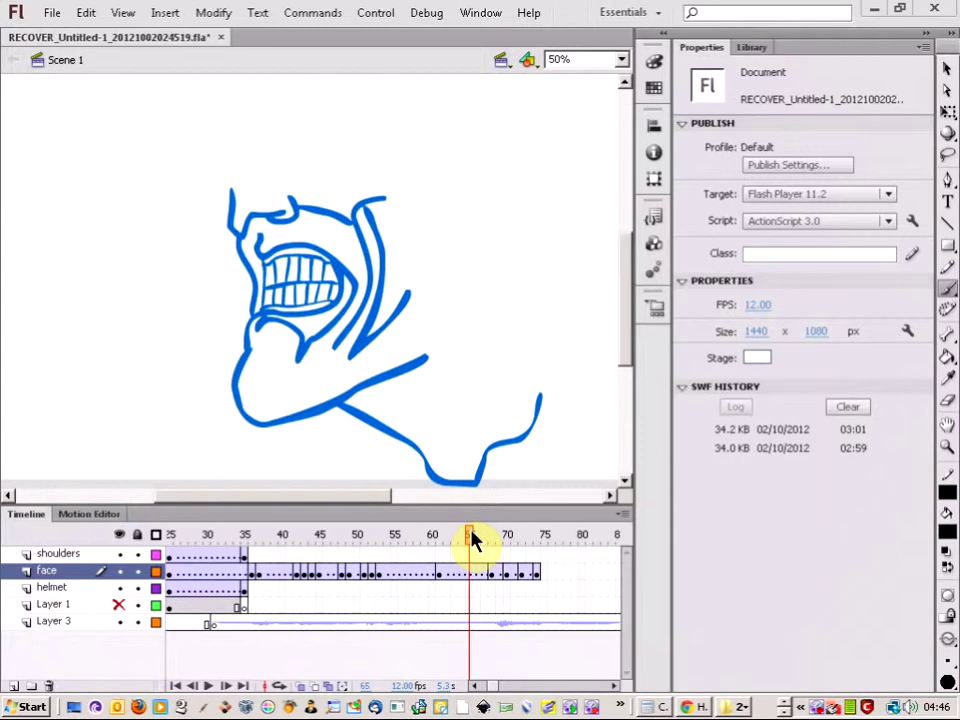
Step: Scrub the playhead through frames 66–71 to check the mouth drawings against the lip sync
{"action": "left_click", "coordinate": [478, 538]}
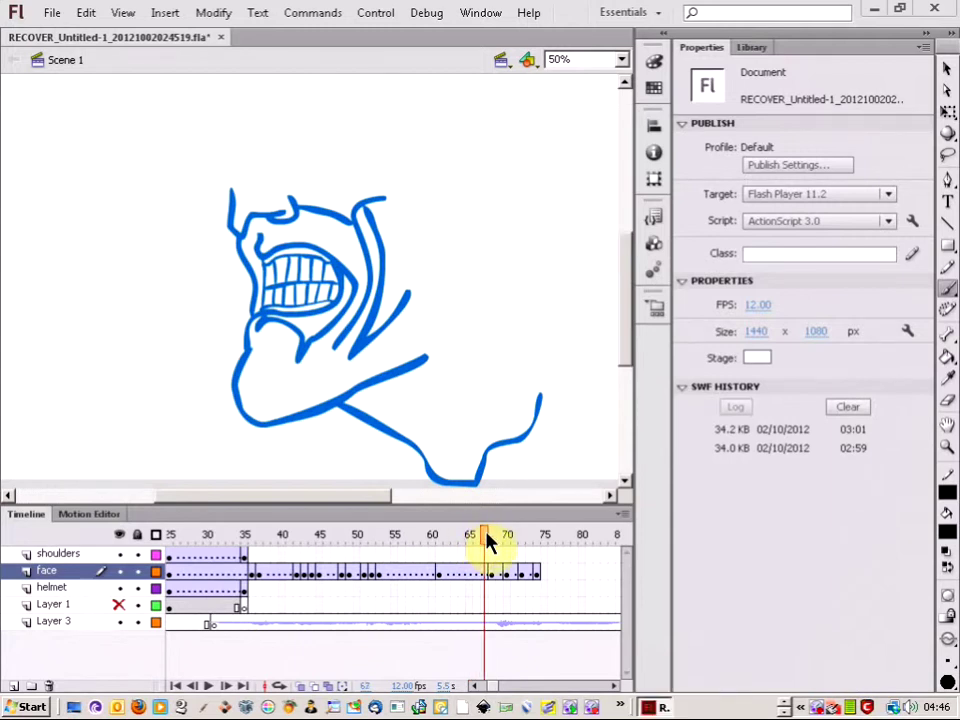
{"action": "left_click_drag", "start_coordinate": [480, 540], "coordinate": [540, 541]}
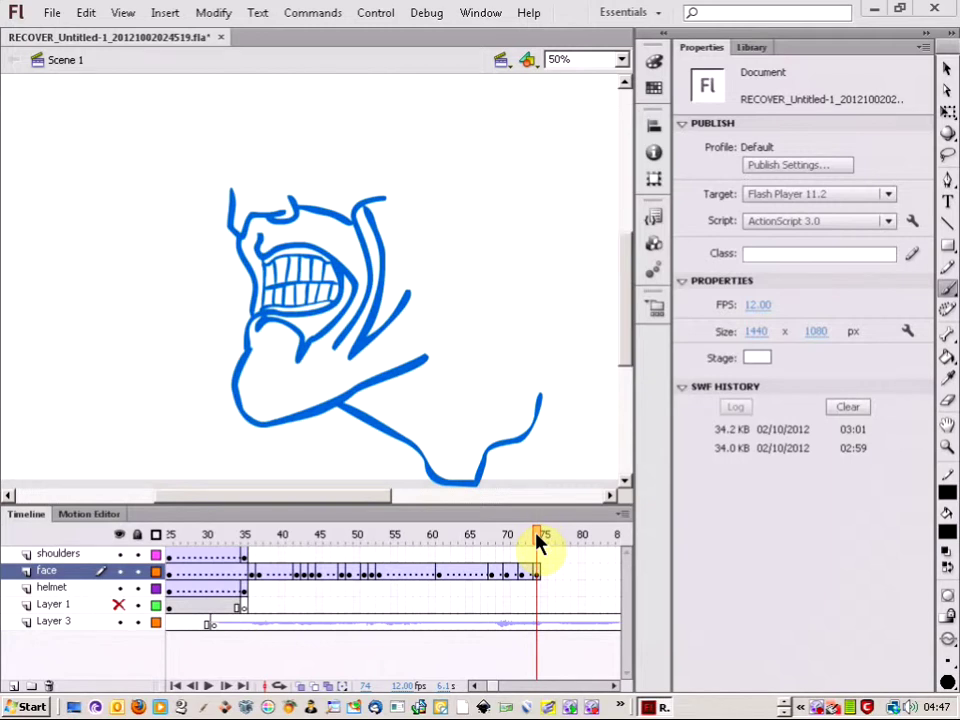
{"action": "left_click_drag", "start_coordinate": [540, 541], "coordinate": [488, 545]}
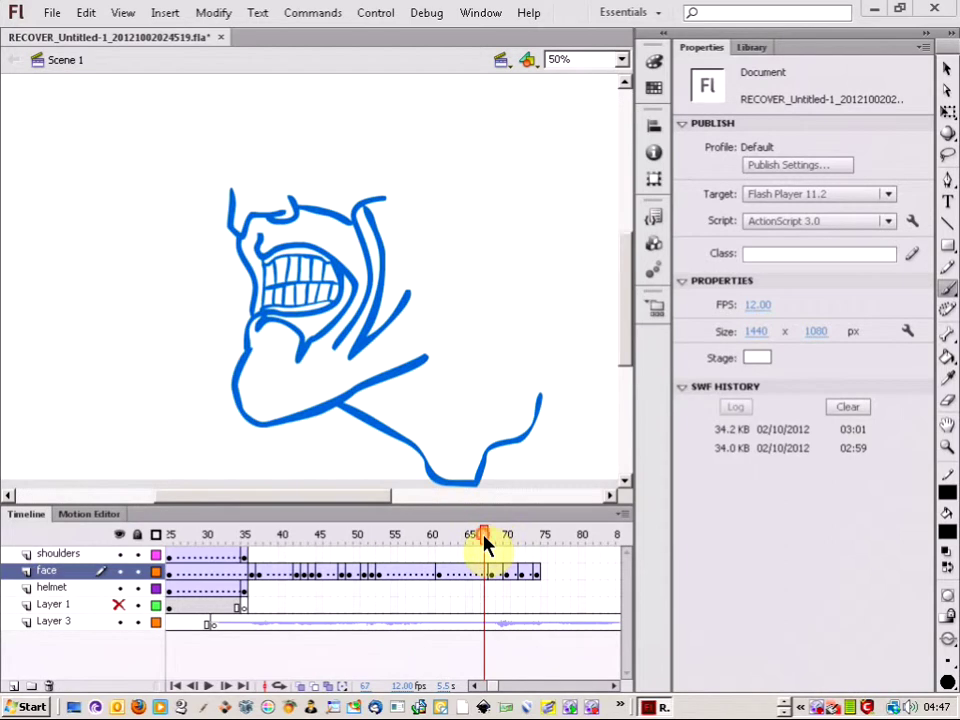
{"action": "left_click_drag", "start_coordinate": [489, 540], "coordinate": [503, 540]}
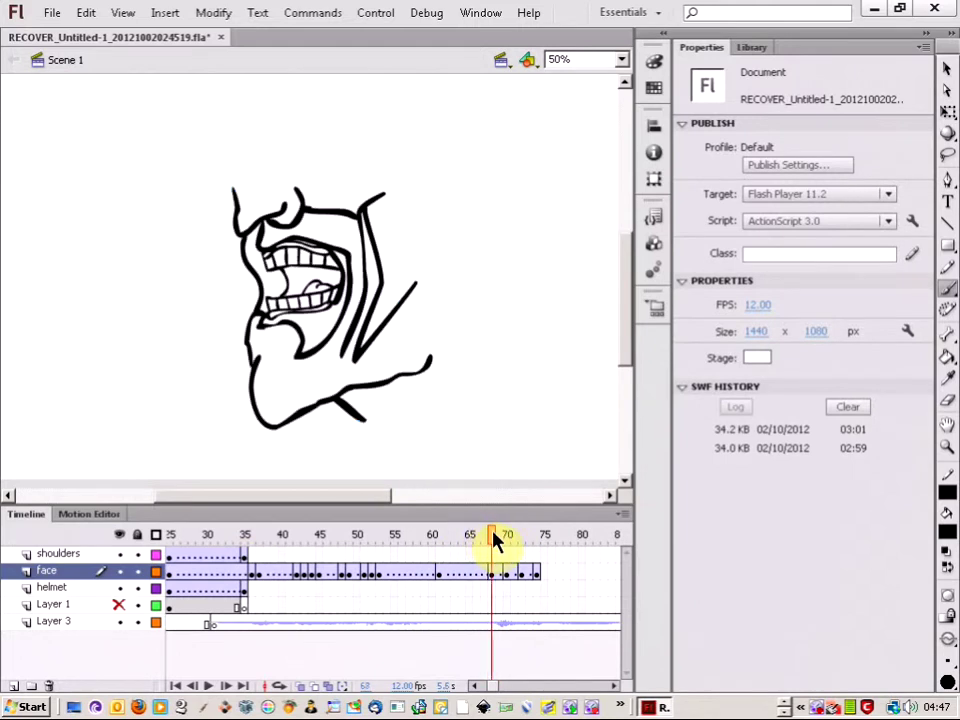
{"action": "mouse_move", "coordinate": [503, 540]}
{"action": "left_mouse_down"}
{"action": "mouse_move", "coordinate": [516, 545]}
{"action": "mouse_move", "coordinate": [476, 543]}
{"action": "mouse_move", "coordinate": [506, 553]}
{"action": "mouse_move", "coordinate": [476, 549]}
{"action": "mouse_move", "coordinate": [497, 553]}
{"action": "mouse_move", "coordinate": [489, 552]}
{"action": "left_mouse_up"}
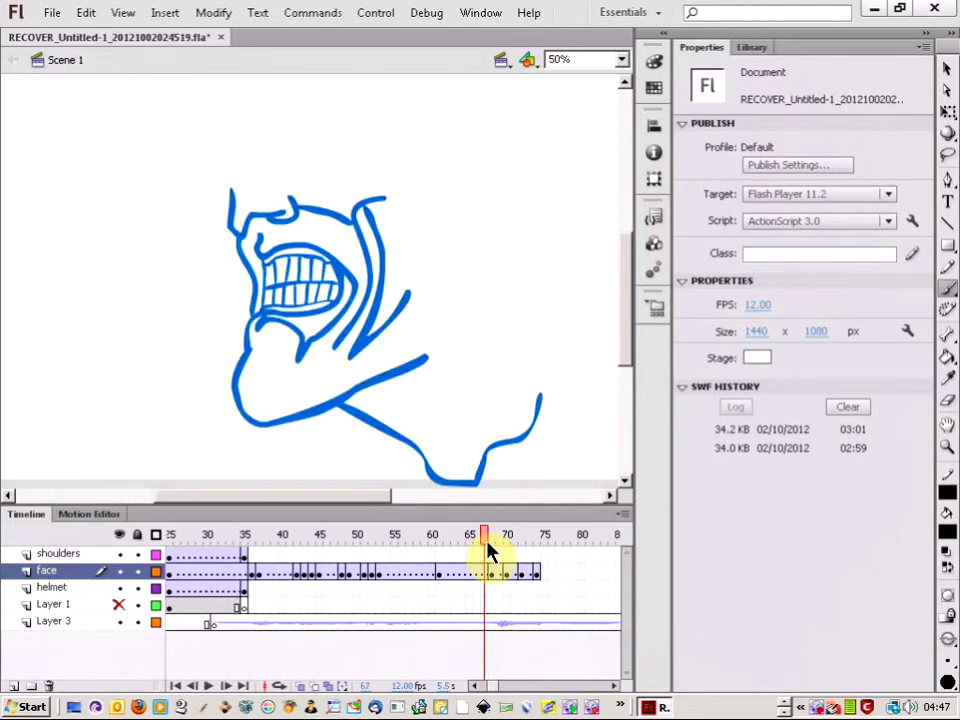
{"action": "mouse_move", "coordinate": [489, 552]}
{"action": "left_mouse_down"}
{"action": "mouse_move", "coordinate": [503, 543]}
{"action": "mouse_move", "coordinate": [489, 542]}
{"action": "mouse_move", "coordinate": [514, 551]}
{"action": "mouse_move", "coordinate": [493, 540]}
{"action": "mouse_move", "coordinate": [531, 543]}
{"action": "mouse_move", "coordinate": [479, 543]}
{"action": "mouse_move", "coordinate": [521, 552]}
{"action": "mouse_move", "coordinate": [484, 546]}
{"action": "left_mouse_up"}
{"action": "mouse_move", "coordinate": [487, 544]}
{"action": "left_mouse_down"}
{"action": "mouse_move", "coordinate": [540, 551]}
{"action": "mouse_move", "coordinate": [505, 549]}
{"action": "left_mouse_up"}
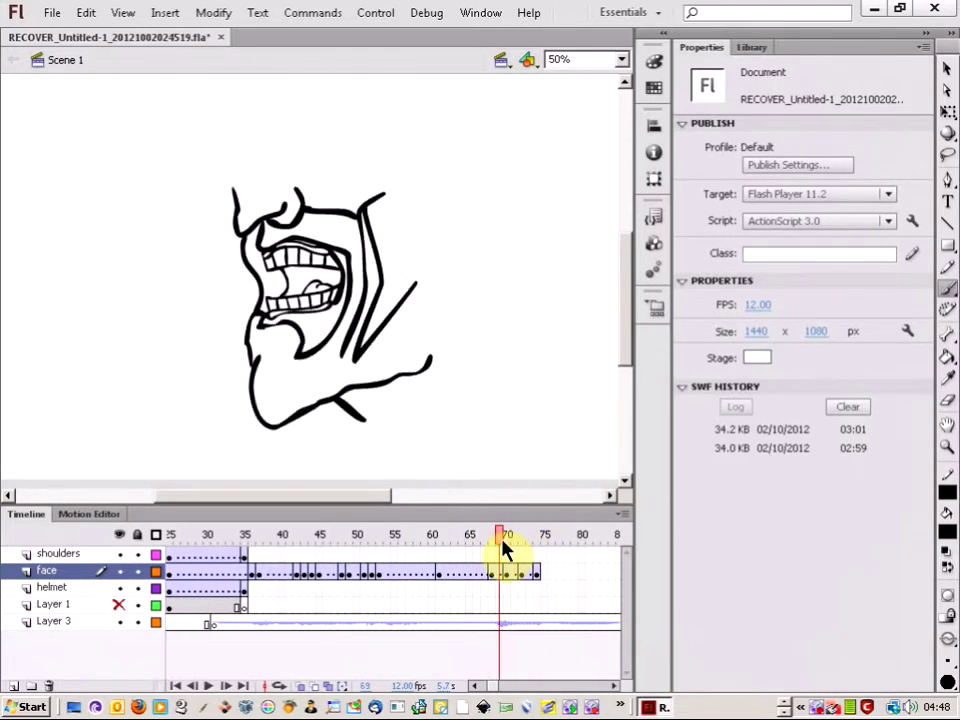
Step: Copy the selected face frames, then scrub around frame 73 past the last drawing
{"action": "right_click", "coordinate": [441, 578]}
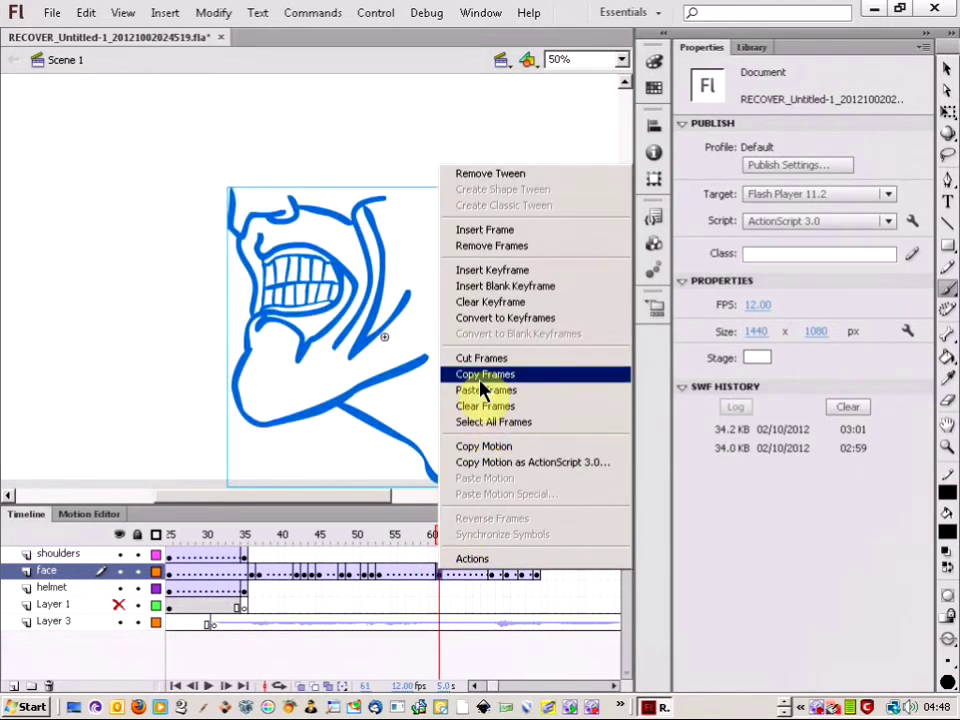
{"action": "left_click", "coordinate": [546, 575]}
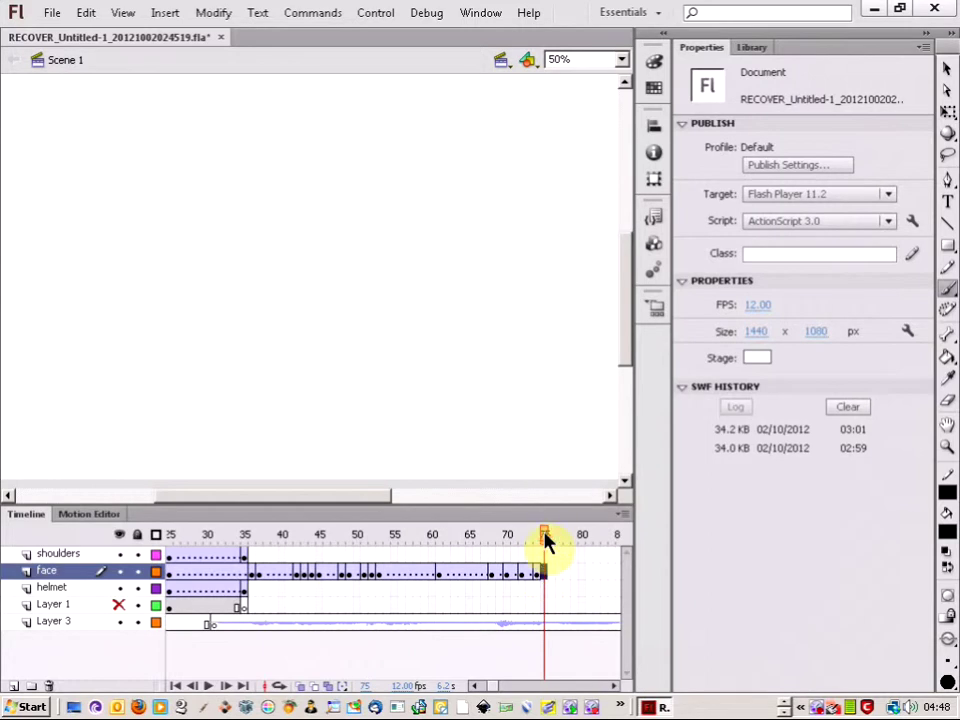
{"action": "mouse_move", "coordinate": [544, 537]}
{"action": "left_mouse_down"}
{"action": "mouse_move", "coordinate": [531, 537]}
{"action": "mouse_move", "coordinate": [541, 543]}
{"action": "left_mouse_up"}
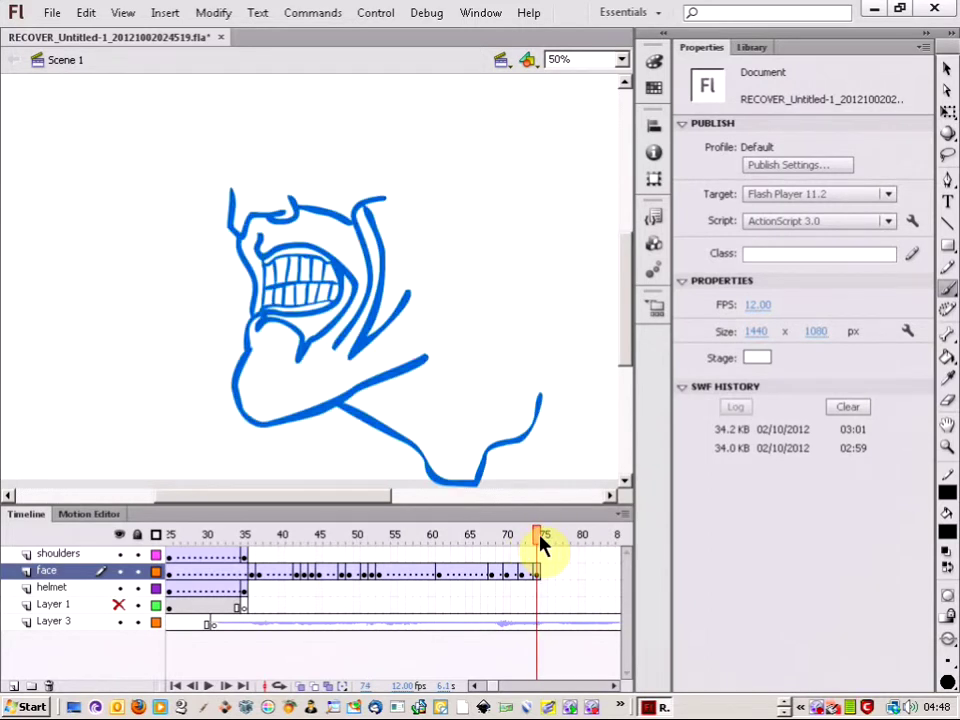
{"action": "mouse_move", "coordinate": [536, 542]}
{"action": "left_mouse_down"}
{"action": "mouse_move", "coordinate": [570, 549]}
{"action": "mouse_move", "coordinate": [484, 553]}
{"action": "mouse_move", "coordinate": [495, 547]}
{"action": "left_mouse_up"}
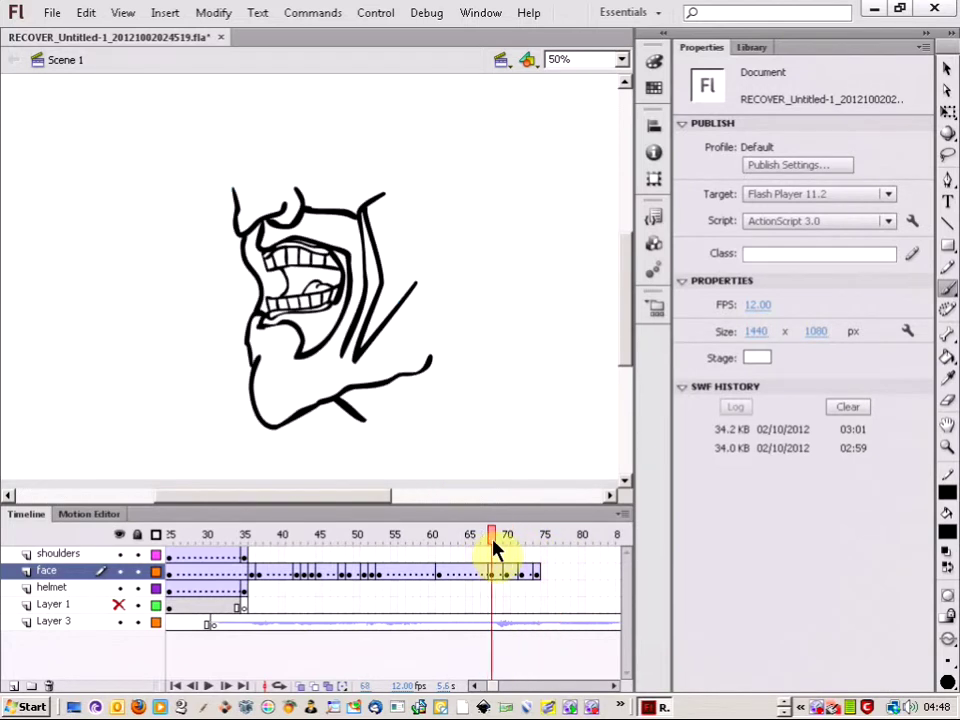
Step: Bring frames 45–100 into view and select the face layer's last mouth keyframes, about 69–74
{"action": "left_click", "coordinate": [615, 686]}
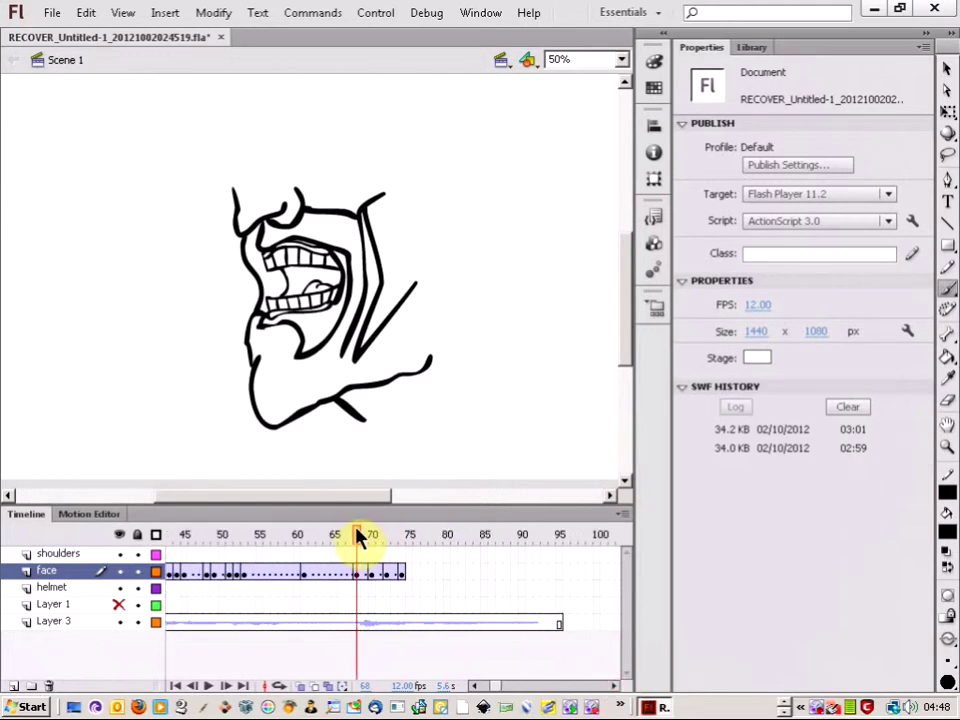
{"action": "left_click", "coordinate": [373, 541]}
{"action": "mouse_move", "coordinate": [373, 541]}
{"action": "left_mouse_down"}
{"action": "mouse_move", "coordinate": [450, 549]}
{"action": "mouse_move", "coordinate": [388, 546]}
{"action": "mouse_move", "coordinate": [428, 545]}
{"action": "left_mouse_up"}
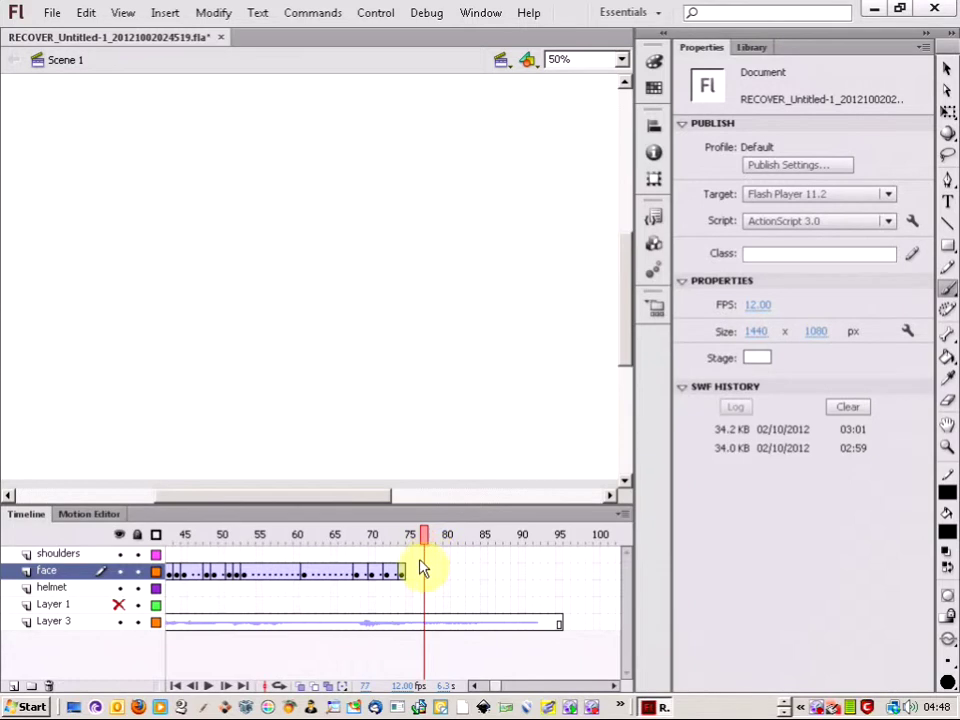
{"action": "left_click", "coordinate": [425, 573]}
{"action": "left_click", "coordinate": [392, 577]}
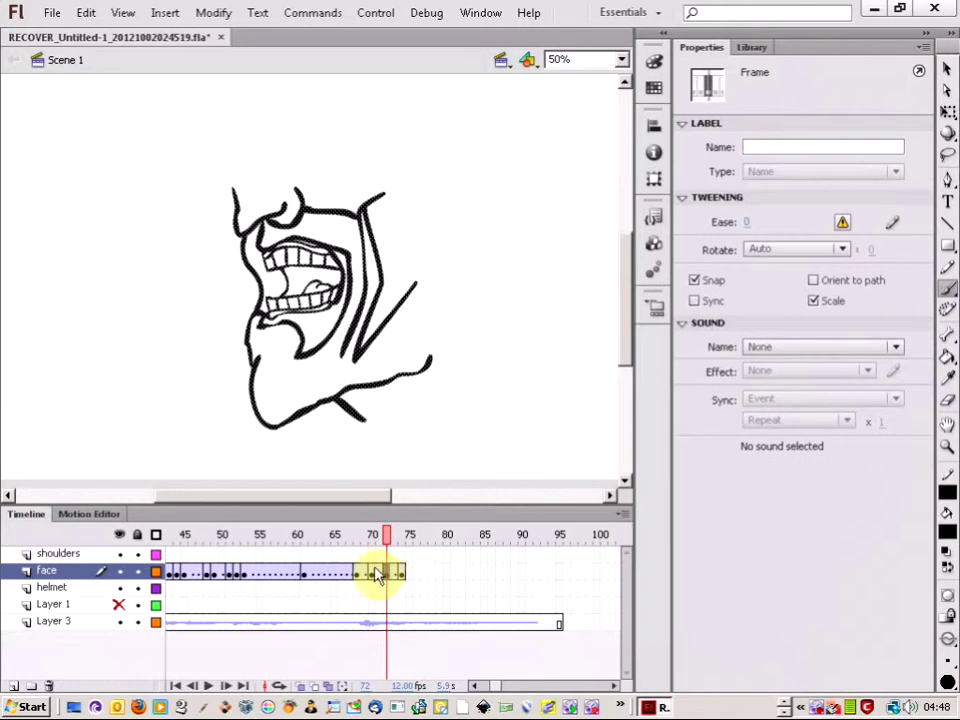
{"action": "left_click", "coordinate": [375, 575]}
Step: Copy the selected mouth keyframes, paste them after the face animation, and scrub through them
{"action": "right_click", "coordinate": [375, 575]}
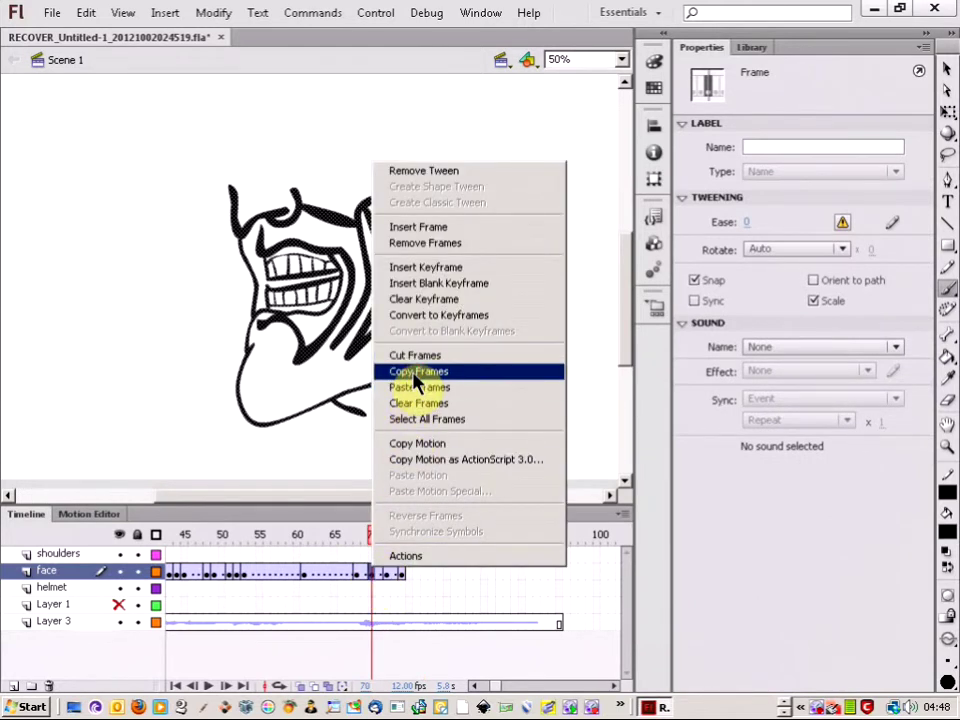
{"action": "left_click", "coordinate": [418, 372]}
{"action": "left_click", "coordinate": [418, 573]}
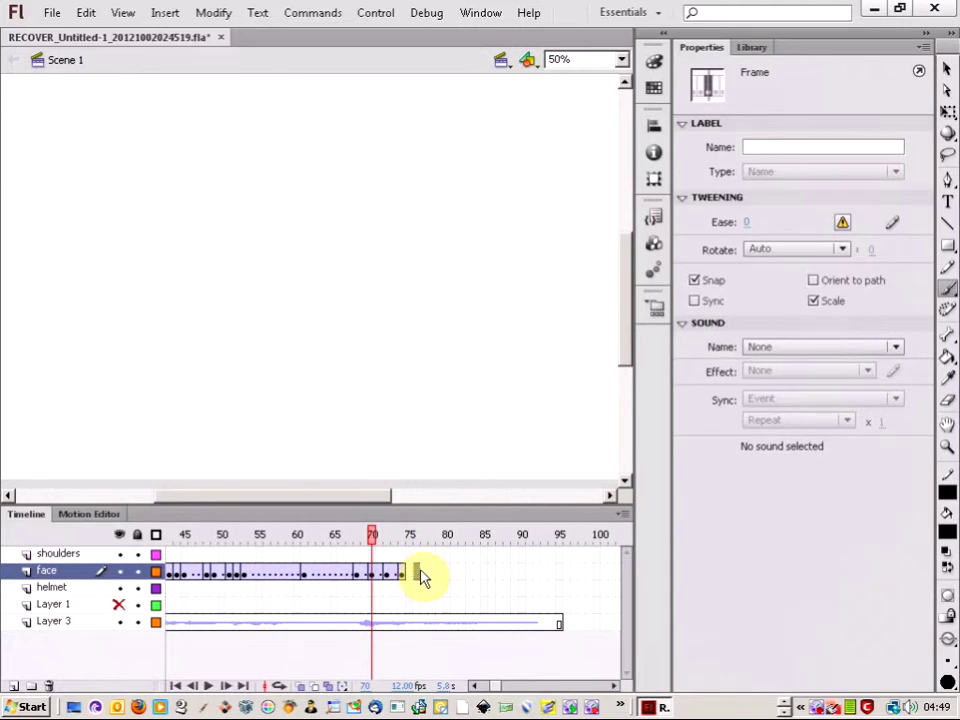
{"action": "right_click", "coordinate": [420, 578]}
{"action": "left_click", "coordinate": [450, 394]}
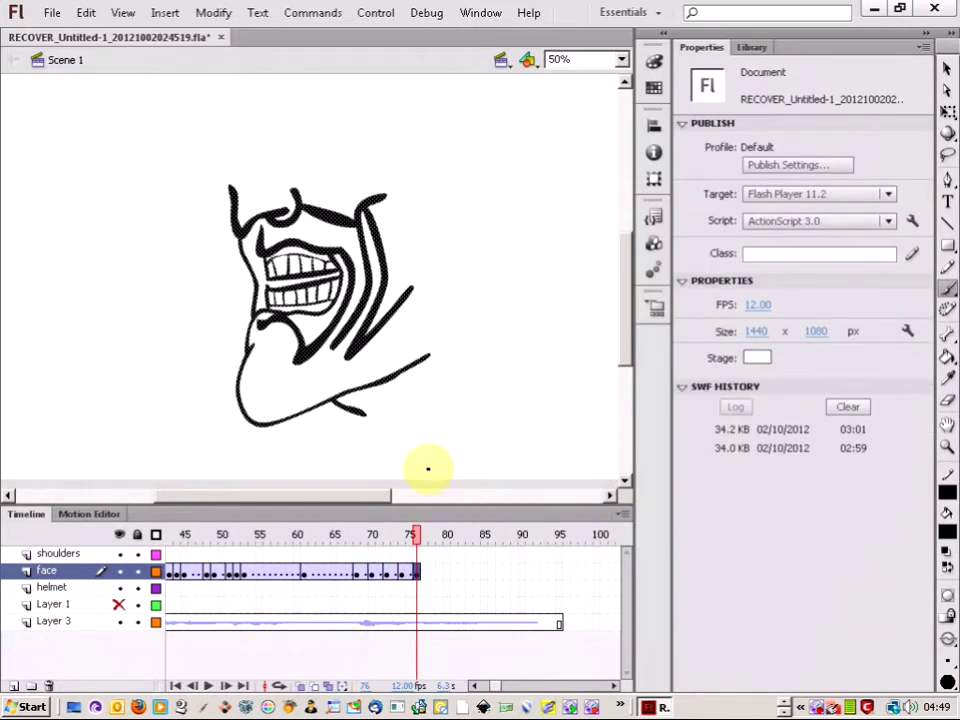
{"action": "left_click", "coordinate": [400, 537]}
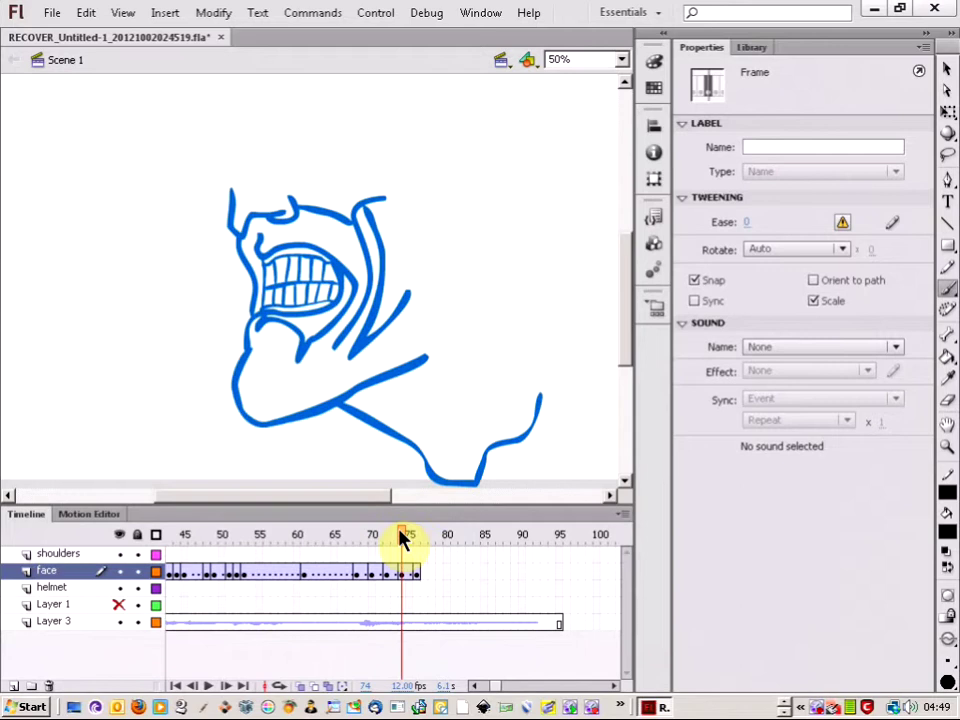
{"action": "left_click_drag", "start_coordinate": [412, 534], "coordinate": [429, 534]}
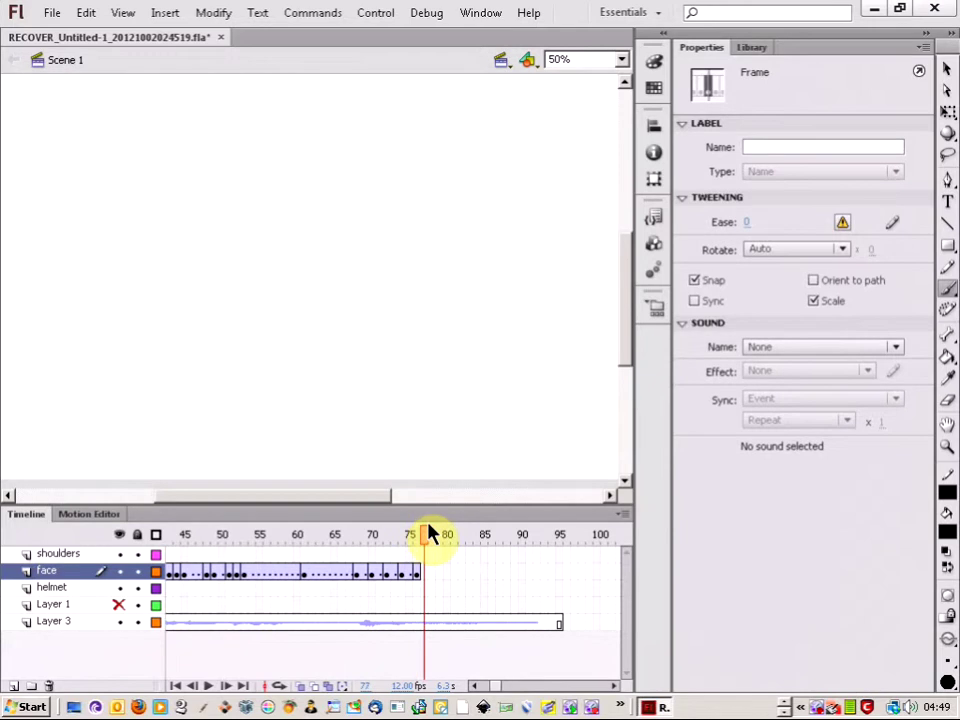
Step: Move the face keyframe at frame 76 one frame later to 77, then check frames 79–80
{"action": "left_click", "coordinate": [423, 571]}
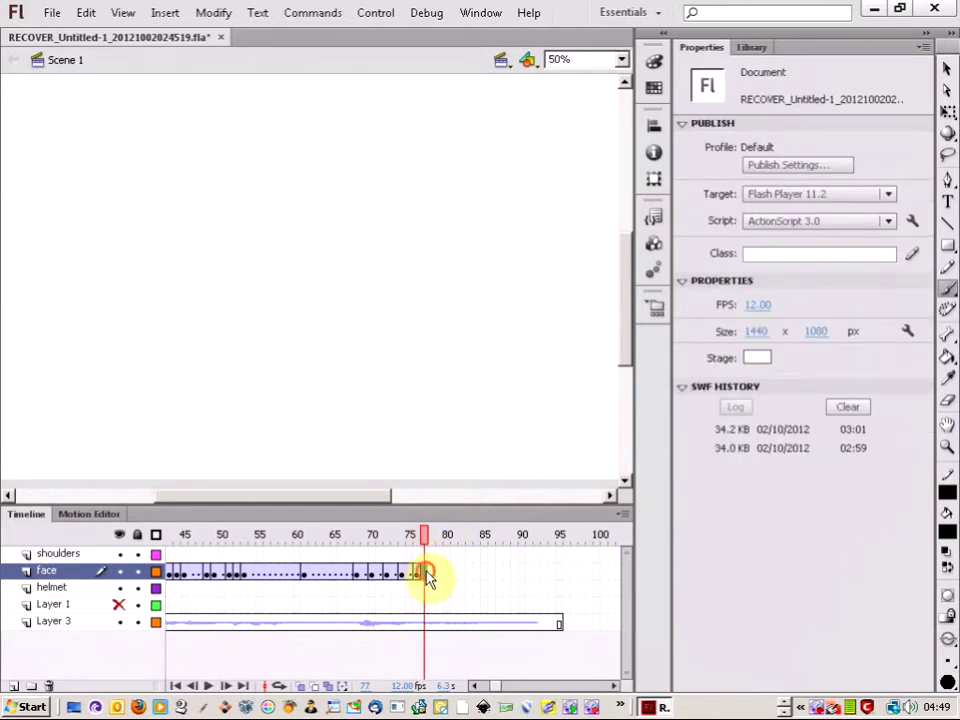
{"action": "left_click", "coordinate": [418, 572]}
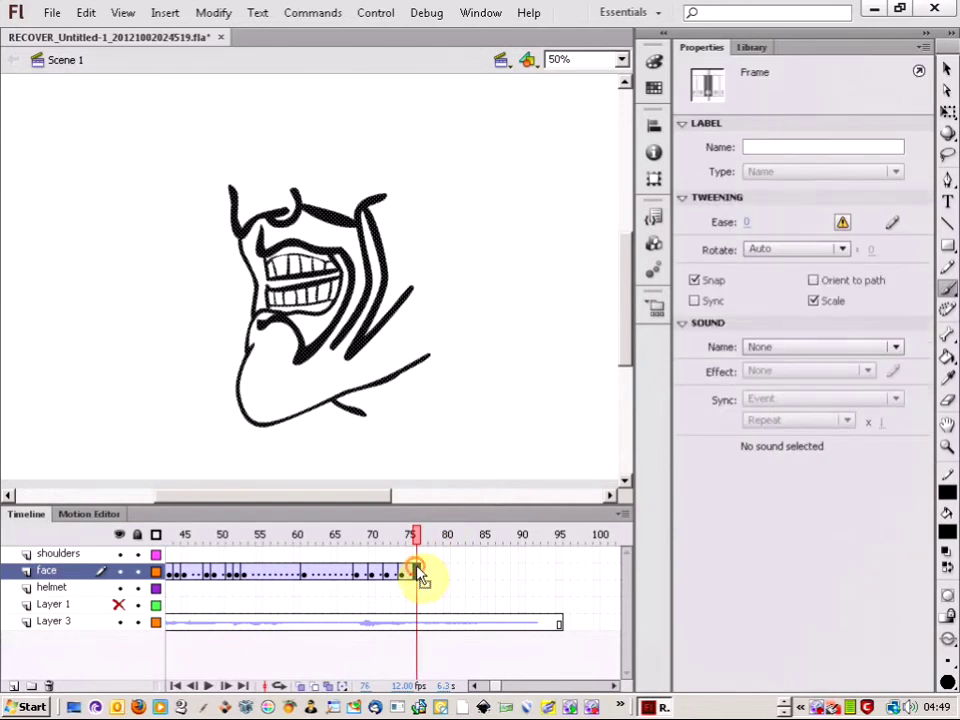
{"action": "mouse_move", "coordinate": [427, 580]}
{"action": "left_mouse_down"}
{"action": "mouse_move", "coordinate": [409, 540]}
{"action": "mouse_move", "coordinate": [443, 551]}
{"action": "left_mouse_up"}
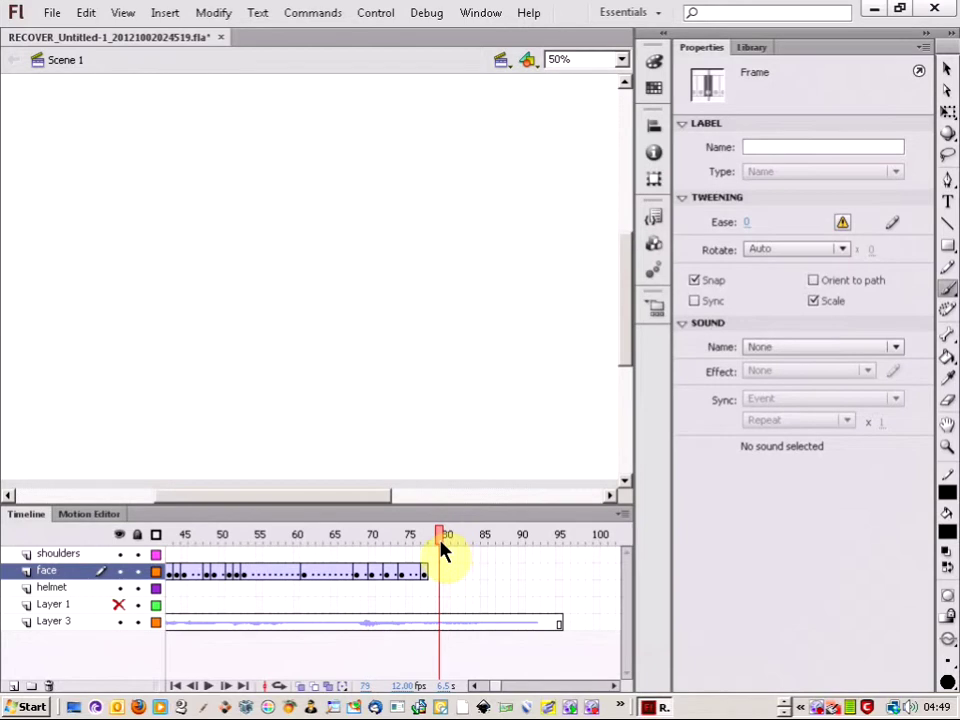
{"action": "left_click", "coordinate": [440, 545]}
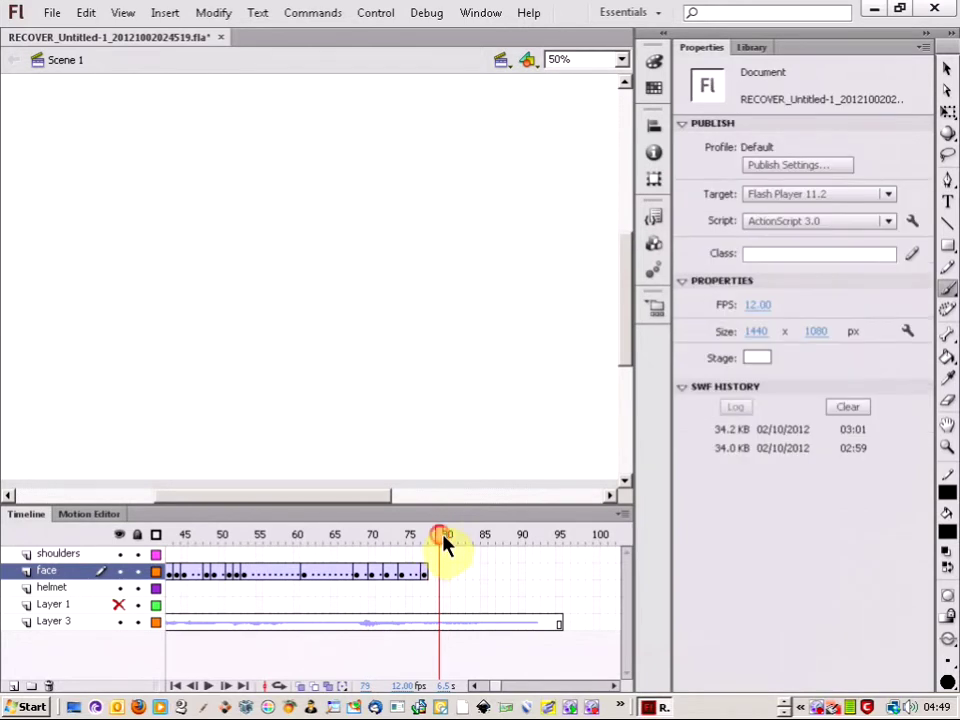
{"action": "left_click", "coordinate": [445, 541]}
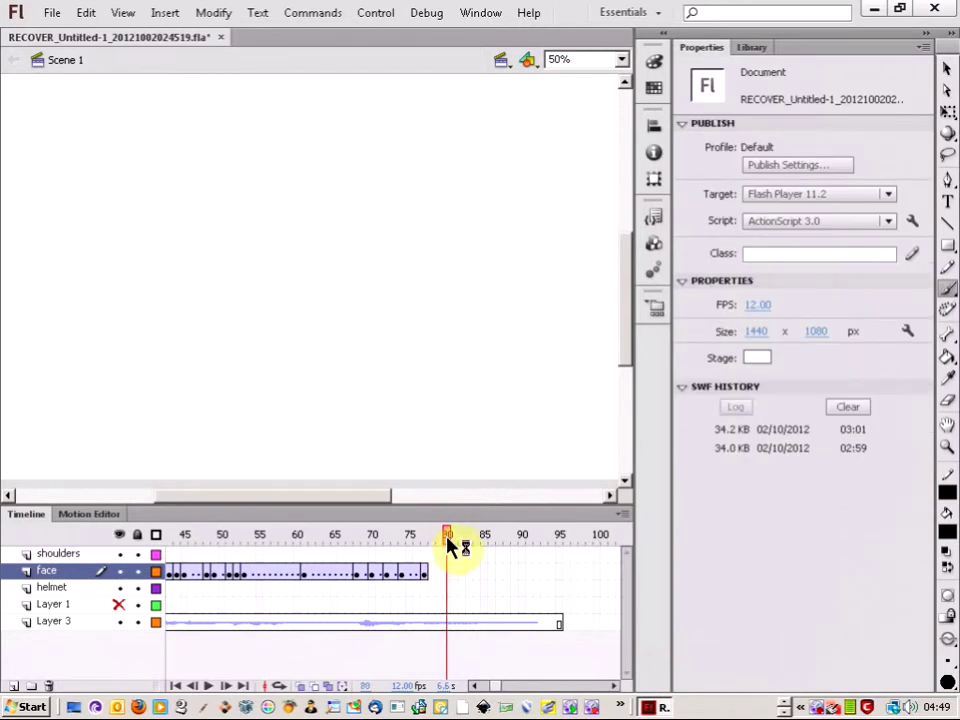
{"action": "left_click_drag", "start_coordinate": [448, 545], "coordinate": [443, 543]}
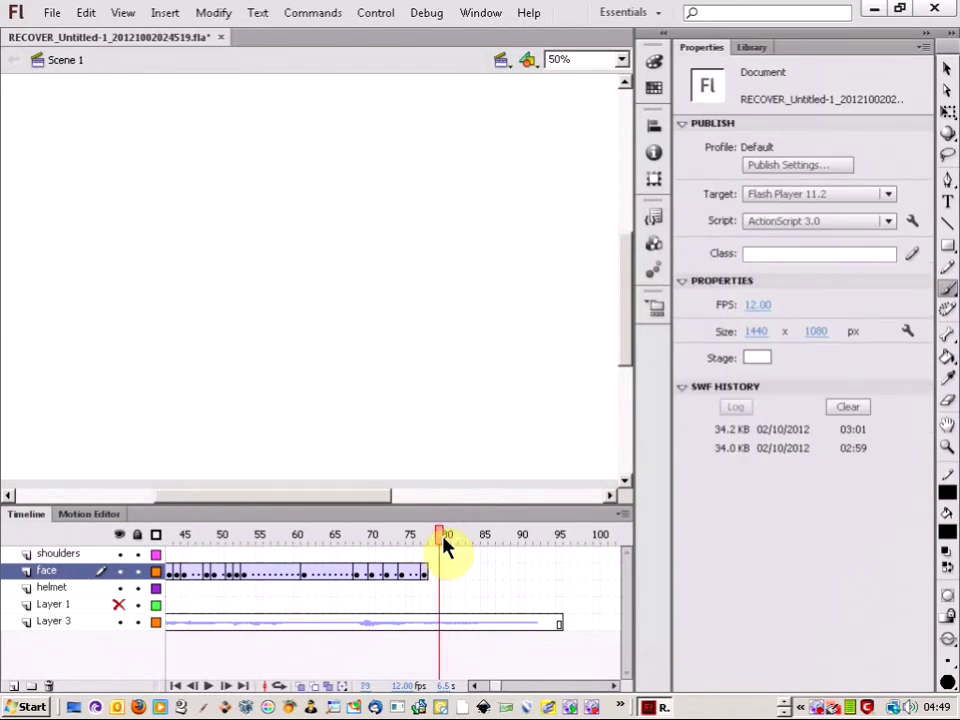
{"action": "left_click", "coordinate": [360, 573]}
Step: Copy the face frames from frame 68 and paste them at frame 80
{"action": "right_click", "coordinate": [362, 577]}
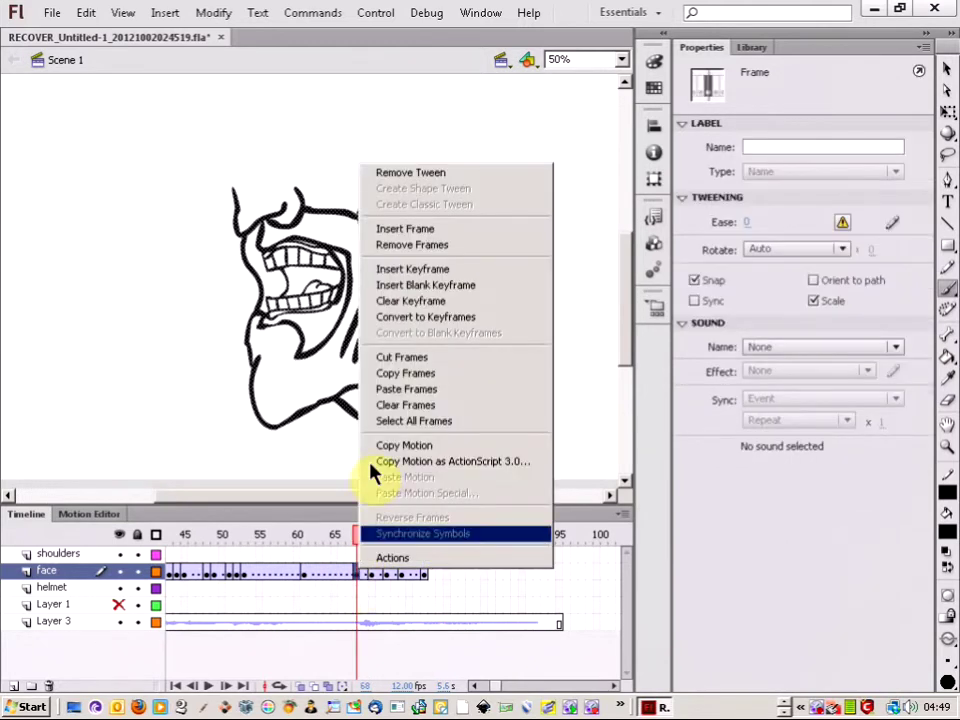
{"action": "left_click", "coordinate": [386, 372]}
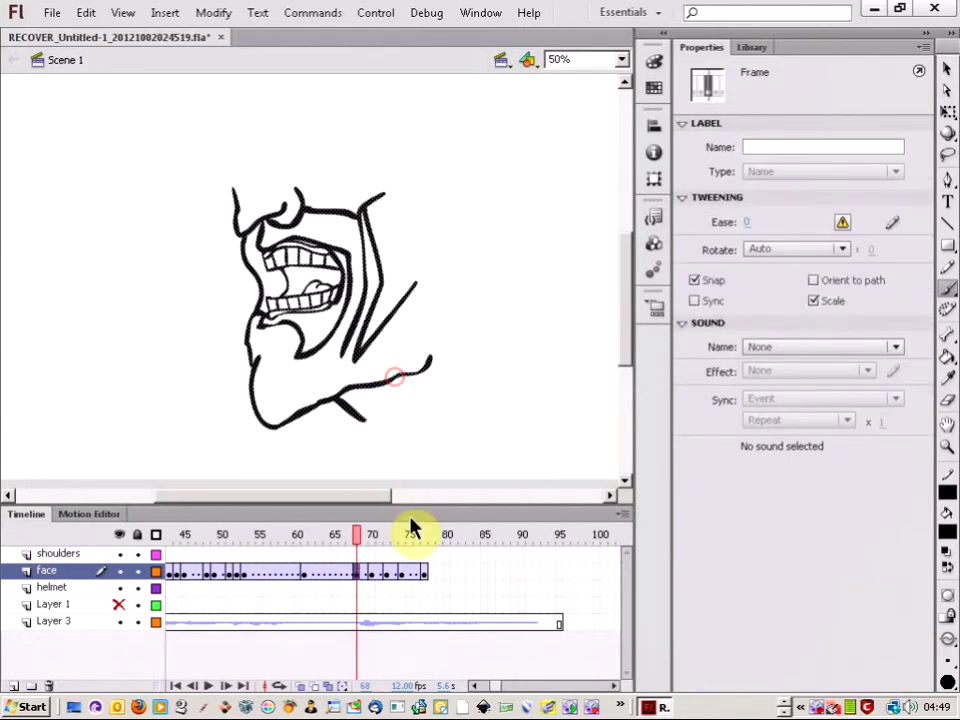
{"action": "left_click", "coordinate": [447, 574]}
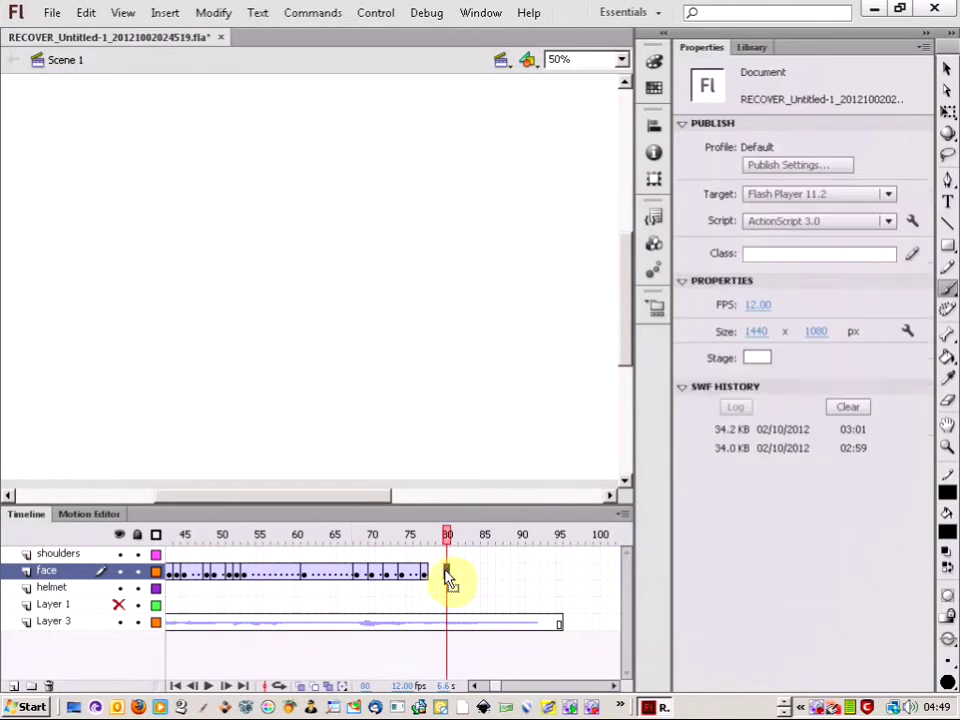
{"action": "right_click", "coordinate": [447, 574]}
{"action": "left_click", "coordinate": [474, 392]}
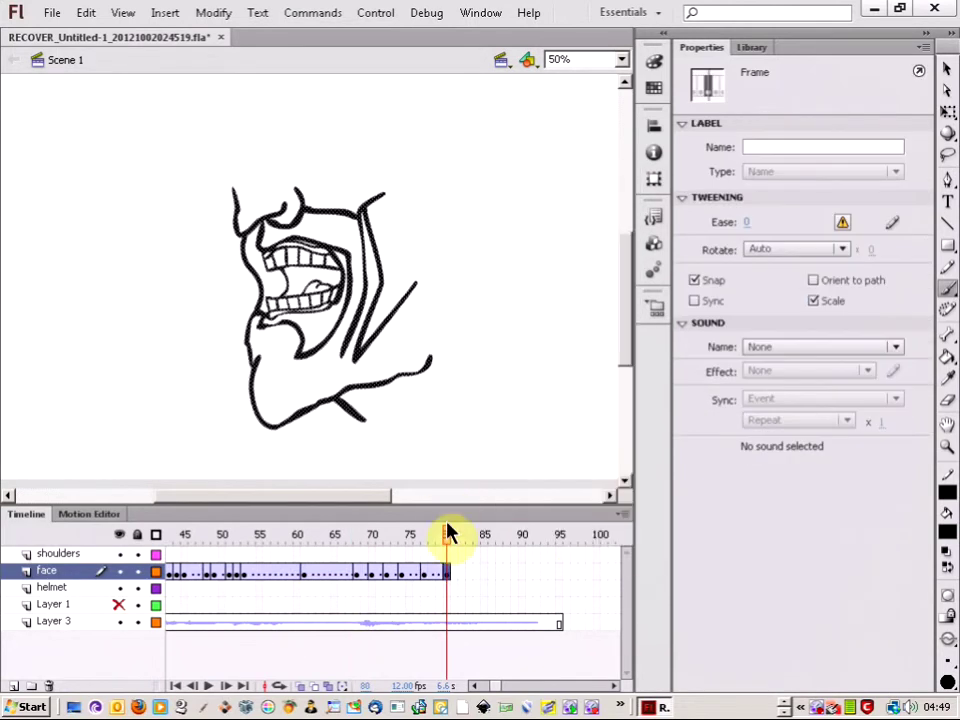
Step: Preview the pasted mouth frames around frames 80–85 against the audio
{"action": "mouse_move", "coordinate": [447, 537]}
{"action": "left_mouse_down"}
{"action": "mouse_move", "coordinate": [424, 540]}
{"action": "mouse_move", "coordinate": [463, 546]}
{"action": "mouse_move", "coordinate": [420, 546]}
{"action": "mouse_move", "coordinate": [463, 550]}
{"action": "mouse_move", "coordinate": [420, 553]}
{"action": "mouse_move", "coordinate": [455, 557]}
{"action": "mouse_move", "coordinate": [414, 546]}
{"action": "mouse_move", "coordinate": [441, 551]}
{"action": "mouse_move", "coordinate": [457, 541]}
{"action": "mouse_move", "coordinate": [446, 553]}
{"action": "mouse_move", "coordinate": [456, 553]}
{"action": "mouse_move", "coordinate": [440, 553]}
{"action": "mouse_move", "coordinate": [462, 556]}
{"action": "left_mouse_up"}
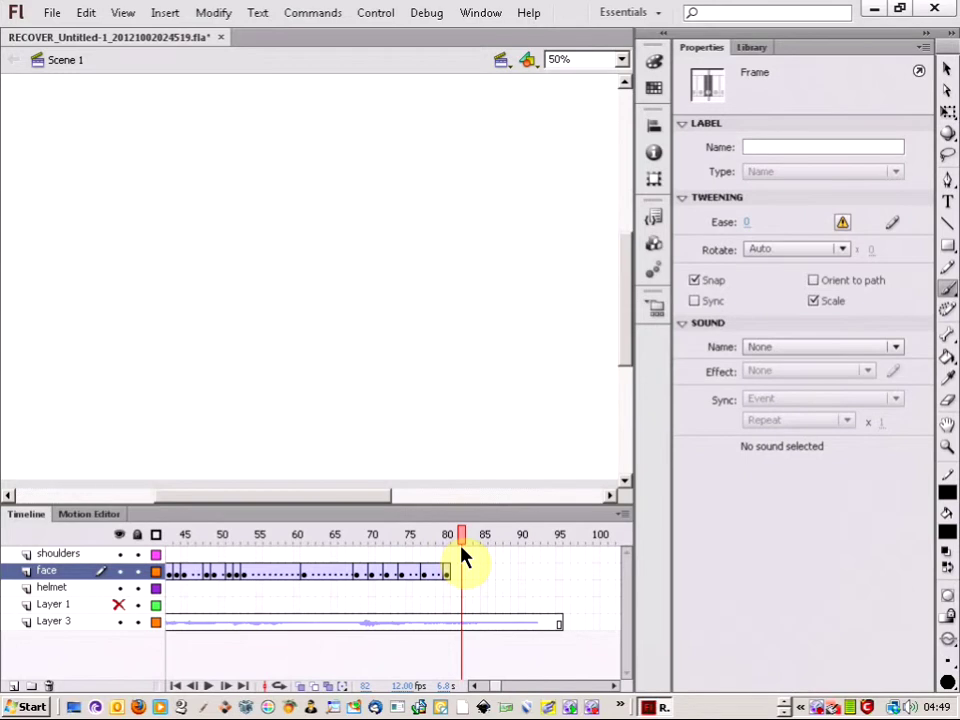
{"action": "left_click_drag", "start_coordinate": [463, 557], "coordinate": [474, 558]}
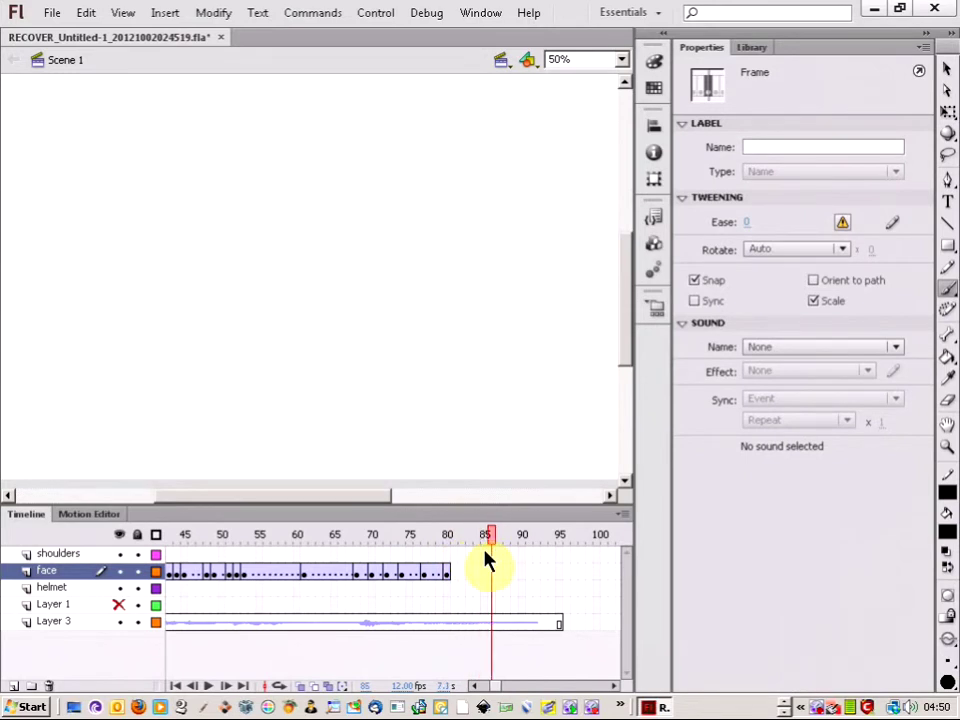
{"action": "left_click_drag", "start_coordinate": [473, 557], "coordinate": [474, 562]}
{"action": "left_click", "coordinate": [378, 575]}
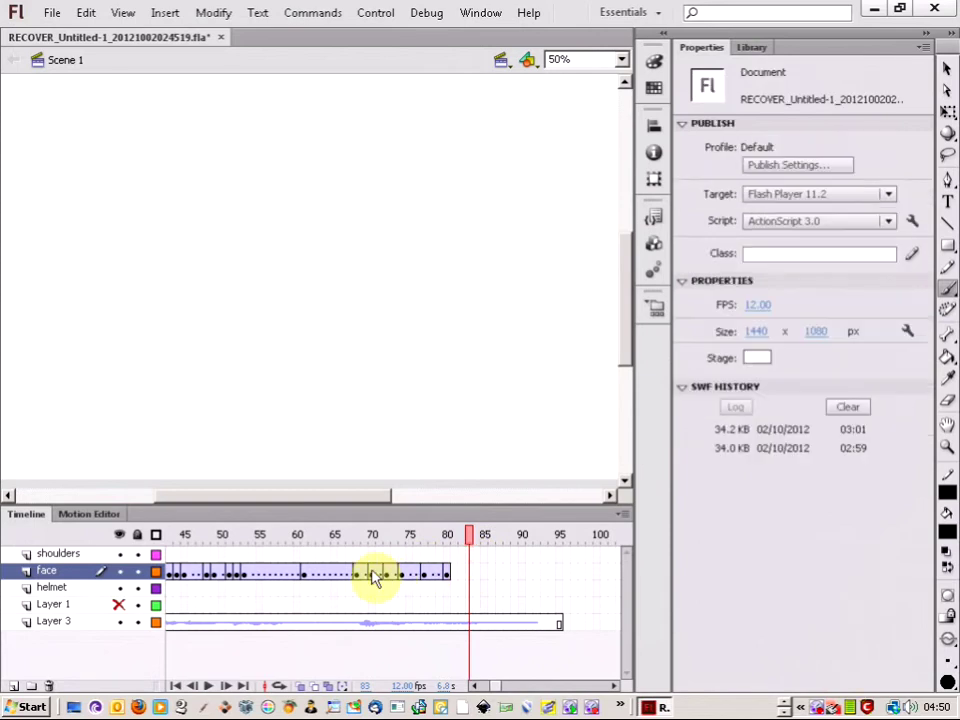
Step: Copy the face frames at frame 70, paste them at frame 84, and preview against the audio
{"action": "right_click", "coordinate": [372, 571]}
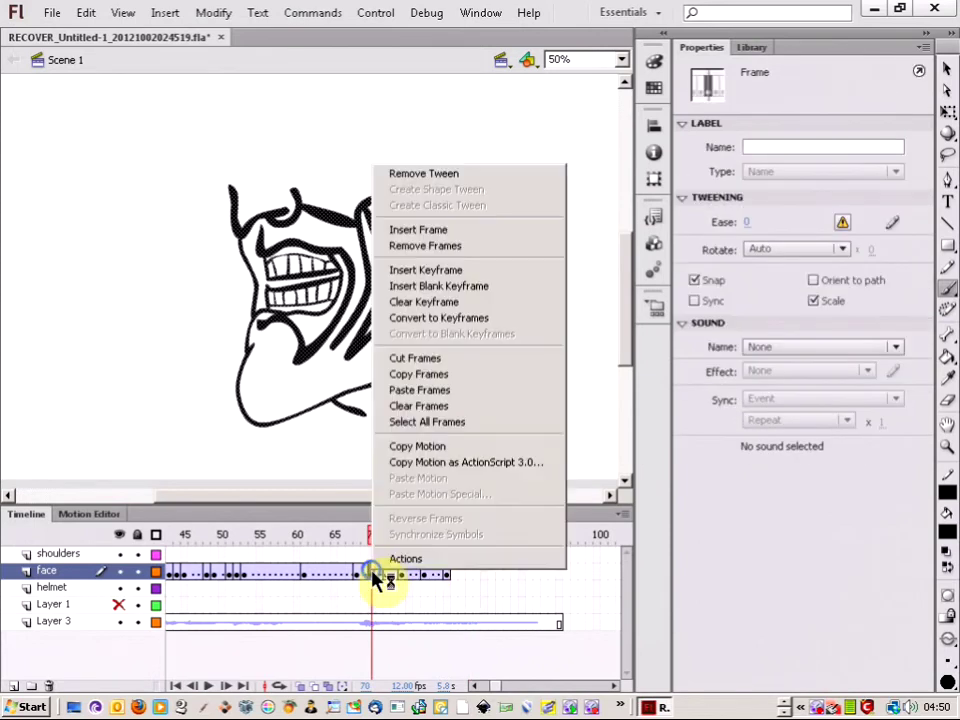
{"action": "left_click", "coordinate": [414, 376]}
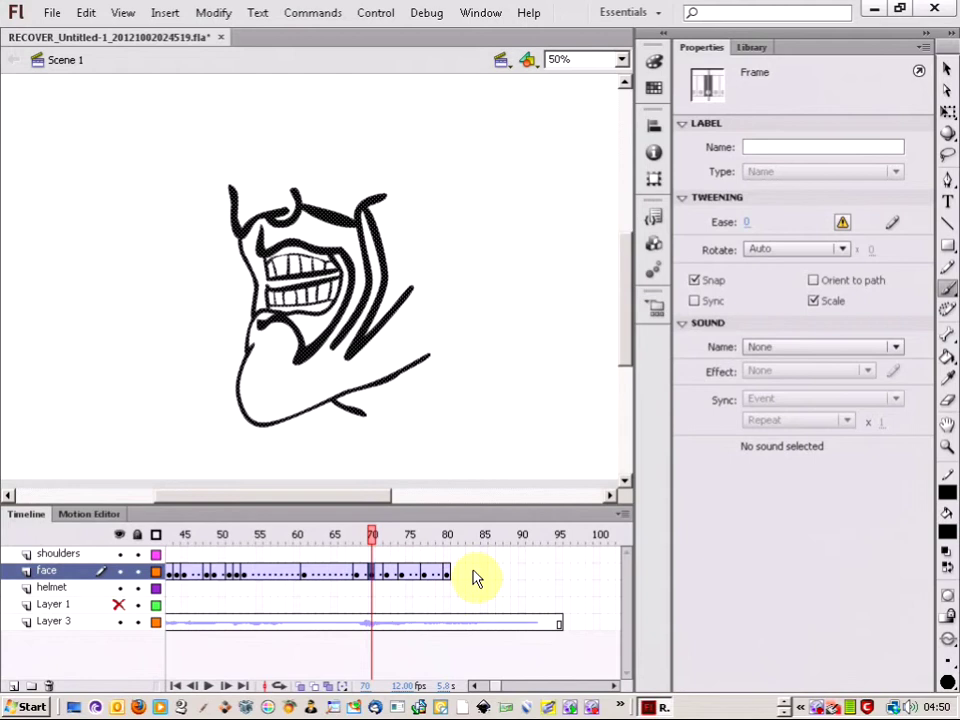
{"action": "left_click", "coordinate": [475, 573]}
{"action": "right_click", "coordinate": [475, 575]}
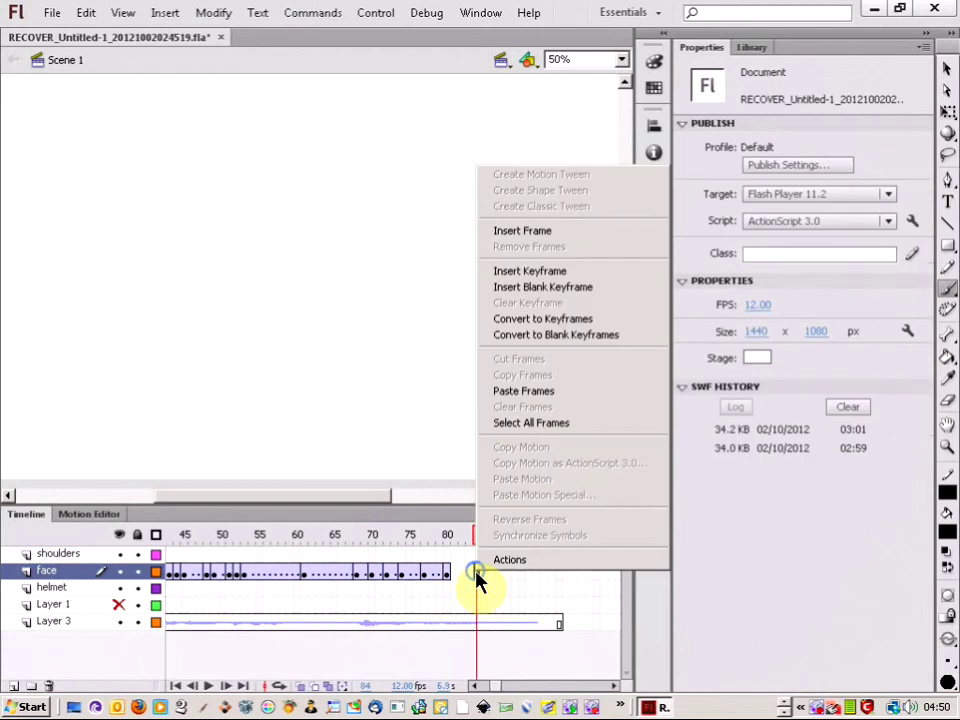
{"action": "left_click", "coordinate": [497, 391]}
{"action": "mouse_move", "coordinate": [483, 541]}
{"action": "left_mouse_down"}
{"action": "mouse_move", "coordinate": [490, 551]}
{"action": "mouse_move", "coordinate": [420, 545]}
{"action": "mouse_move", "coordinate": [435, 540]}
{"action": "mouse_move", "coordinate": [480, 553]}
{"action": "mouse_move", "coordinate": [401, 551]}
{"action": "mouse_move", "coordinate": [480, 553]}
{"action": "mouse_move", "coordinate": [450, 545]}
{"action": "mouse_move", "coordinate": [474, 535]}
{"action": "mouse_move", "coordinate": [431, 536]}
{"action": "mouse_move", "coordinate": [446, 538]}
{"action": "left_mouse_up"}
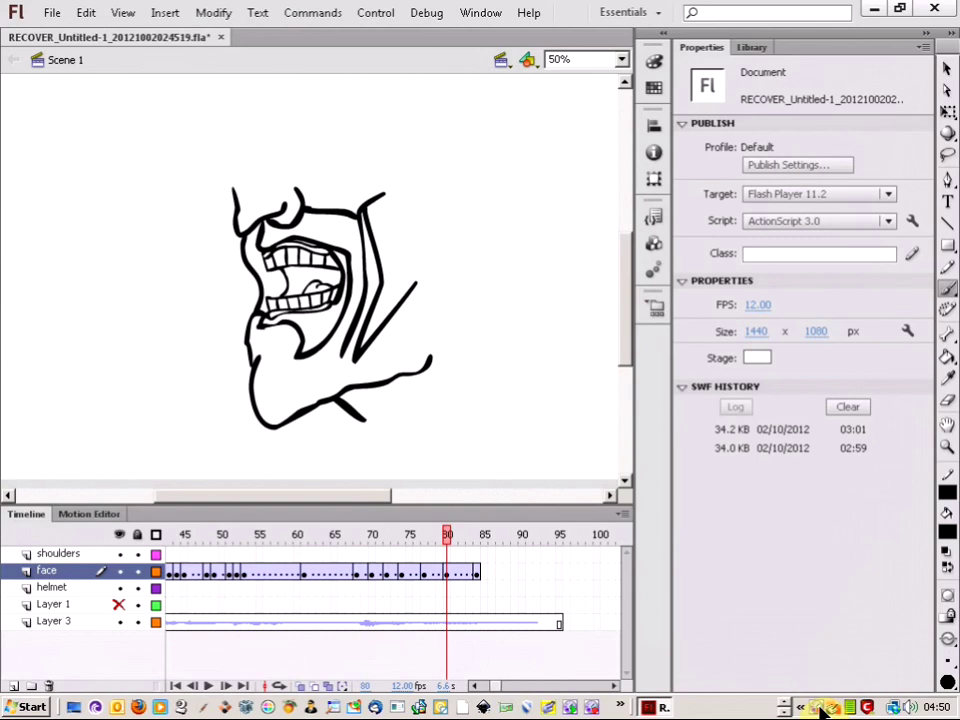
{"action": "right_click", "coordinate": [818, 707]}
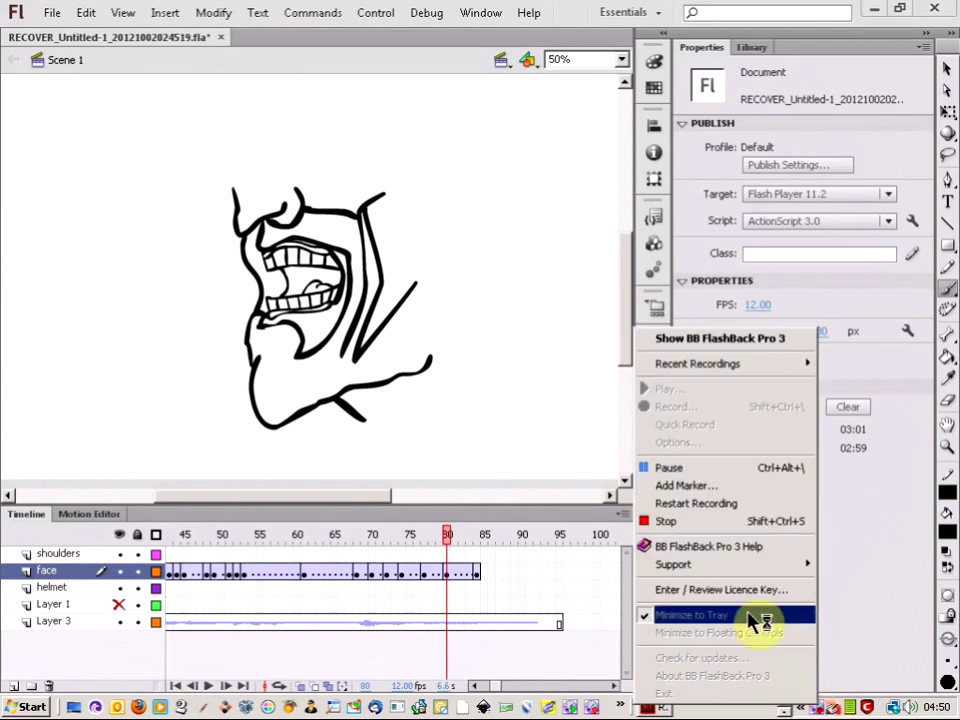